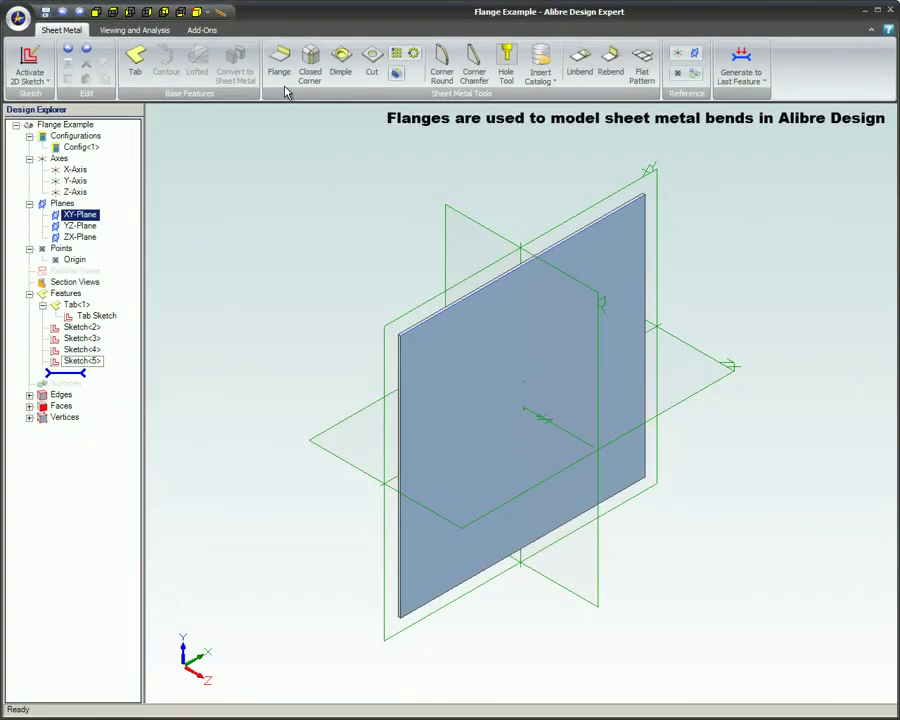
# Step: Add a flange on the plate's top edge with both width offsets set to .500
pyautogui.click(280, 68)
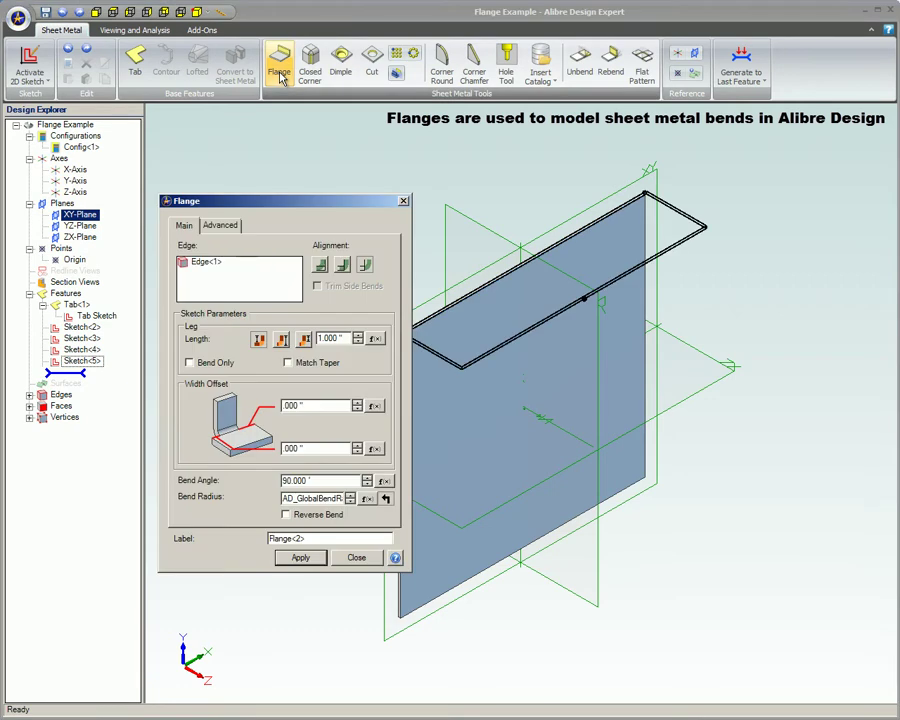
pyautogui.click(357, 402)
pyautogui.click(358, 405)
pyautogui.click(358, 405)
pyautogui.click(358, 405)
pyautogui.click(358, 448)
pyautogui.click(358, 448)
pyautogui.click(358, 448)
pyautogui.click(358, 448)
pyautogui.click(358, 448)
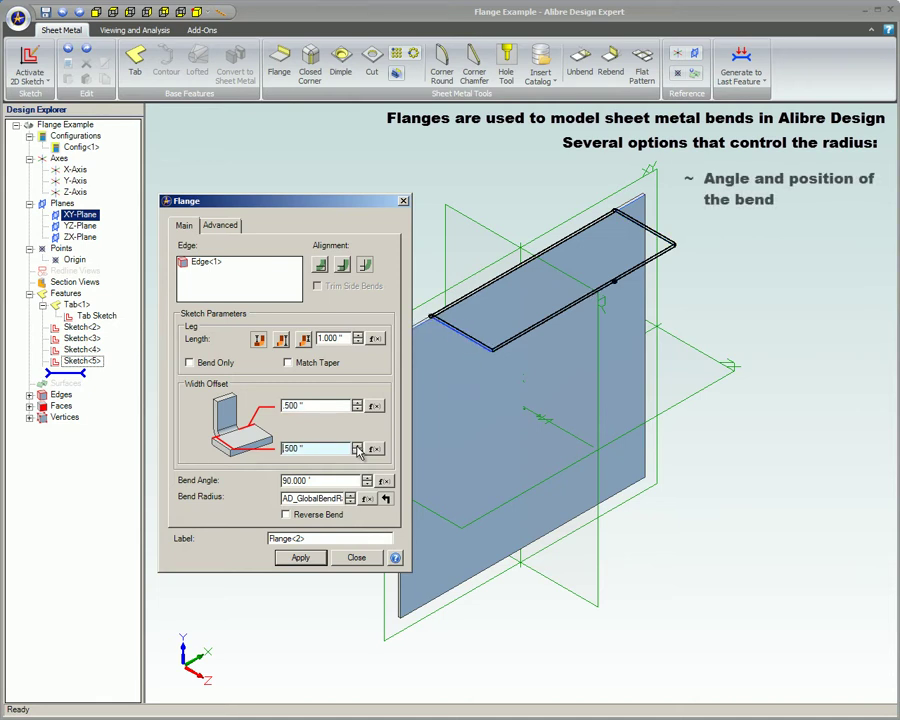
pyautogui.click(301, 558)
pyautogui.click(345, 558)
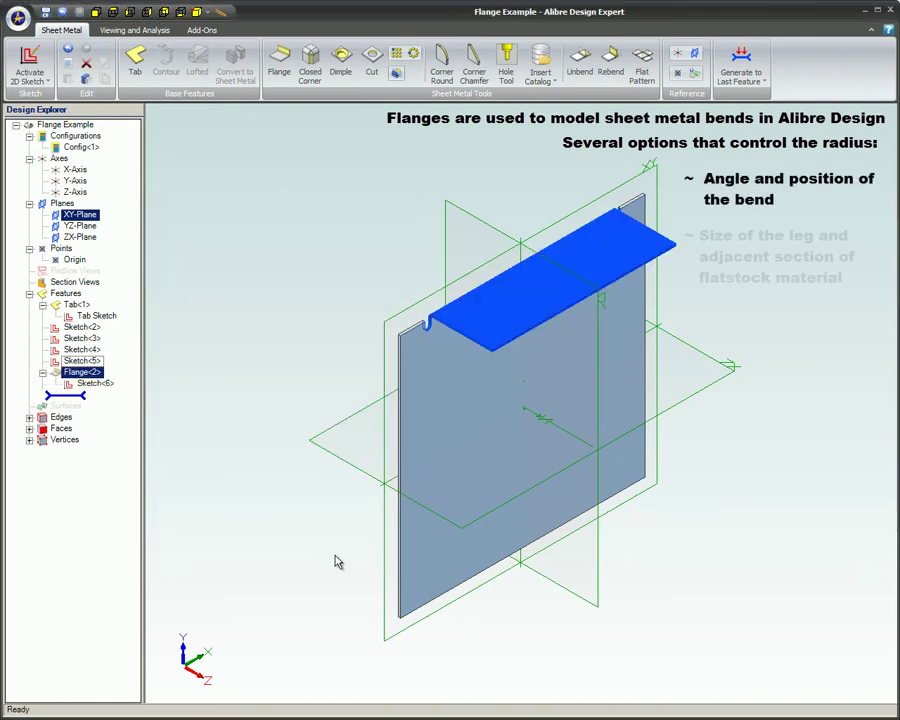
# Step: Unfold the part into its flat pattern and fold it back up
pyautogui.click(337, 336)
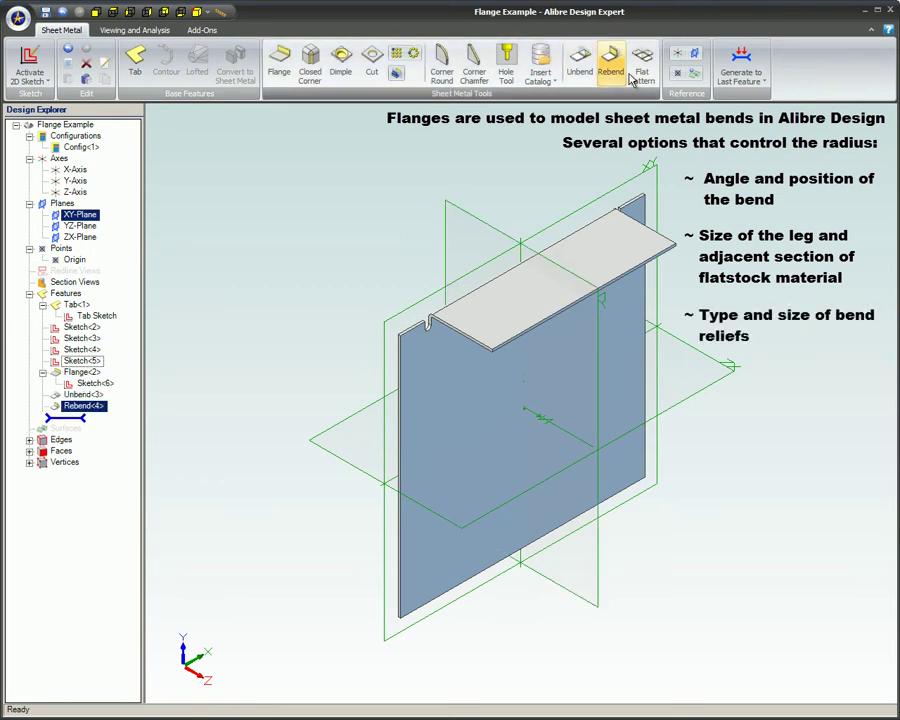
pyautogui.click(640, 70)
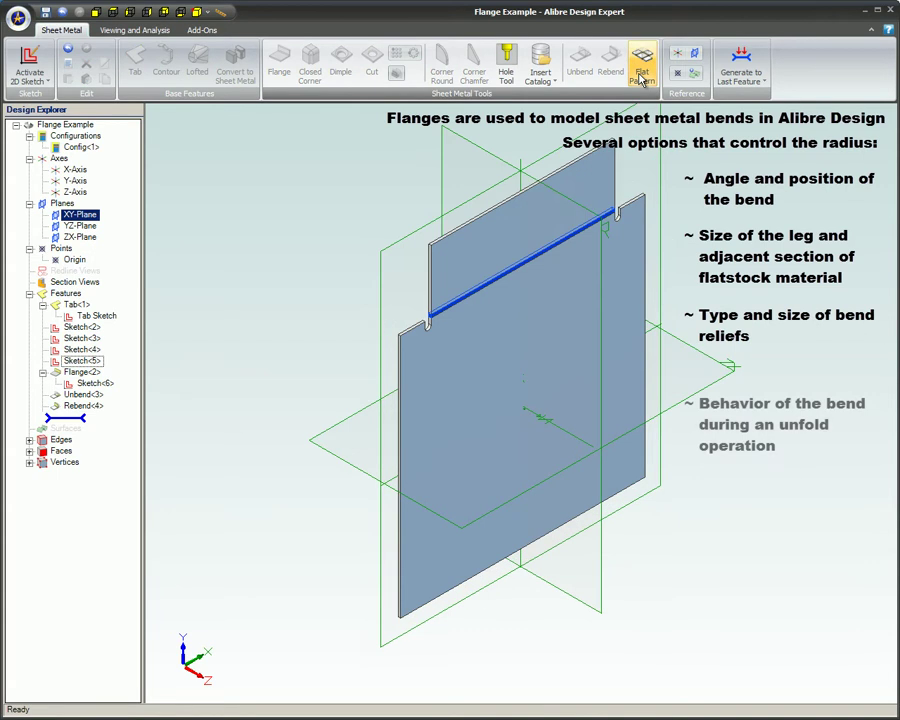
pyautogui.click(641, 76)
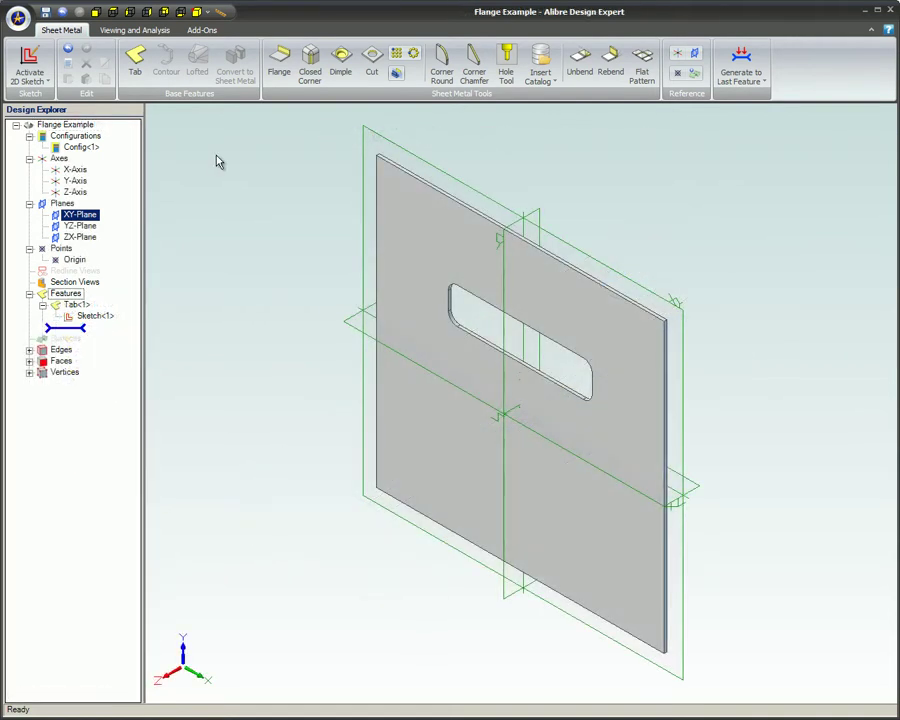
# Step: Start a new Flange<2> on the slotted plate from the Sheet Metal ribbon
pyautogui.click(280, 84)
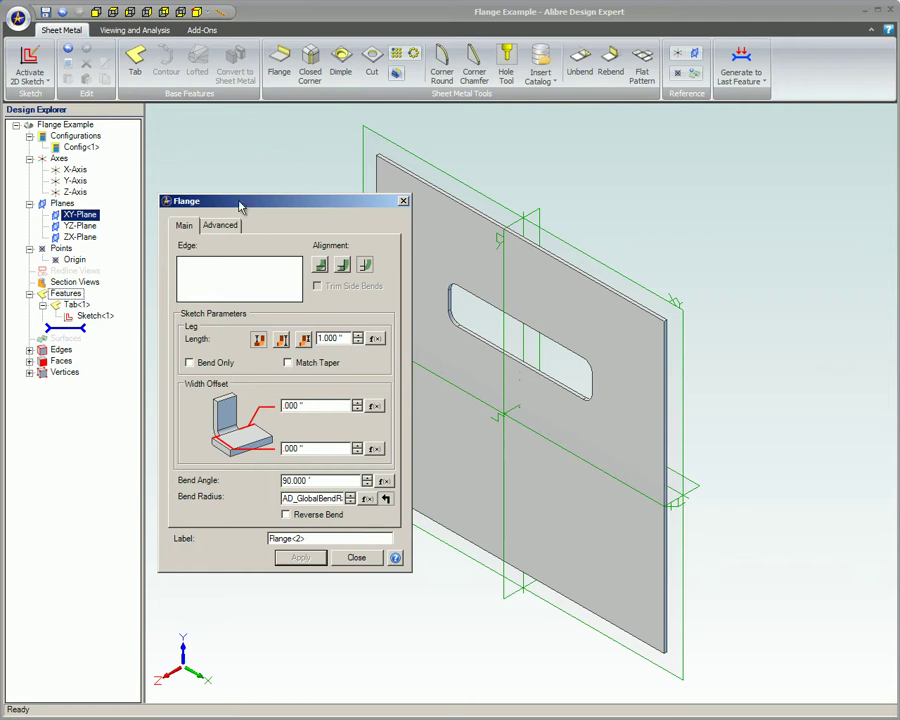
# Step: Pick the plate's top edge as Edge<1> so the 1.000 in flange previews there
pyautogui.click(234, 280)
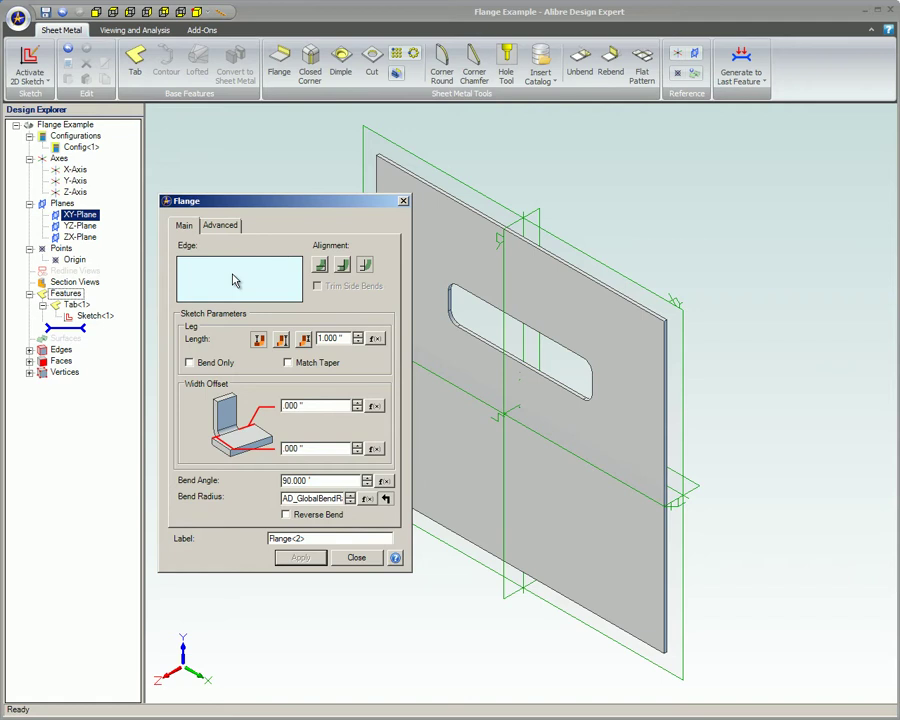
pyautogui.press('Escape')
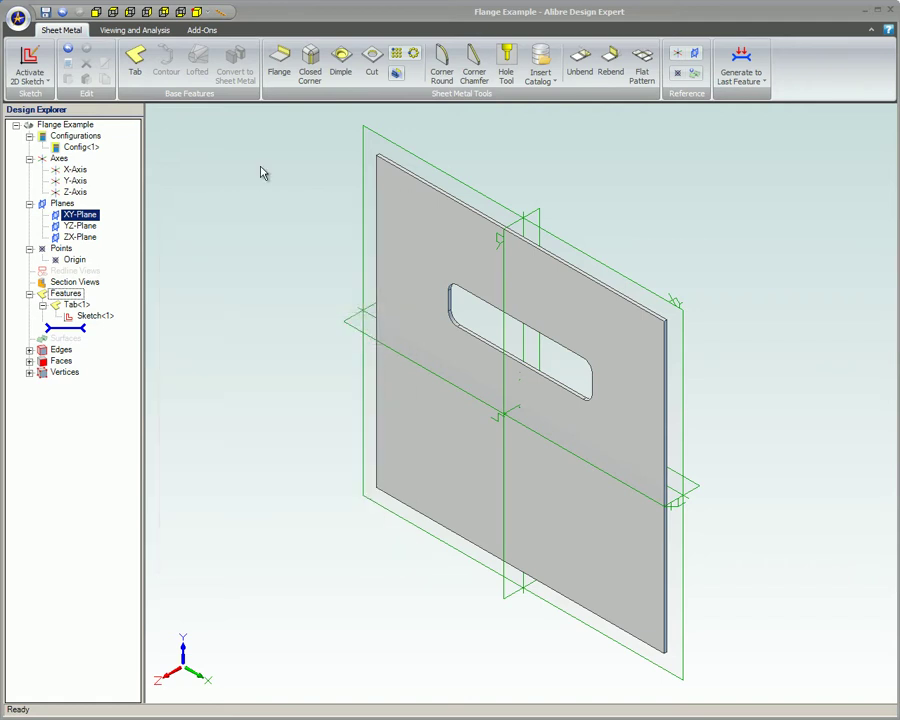
pyautogui.click(279, 72)
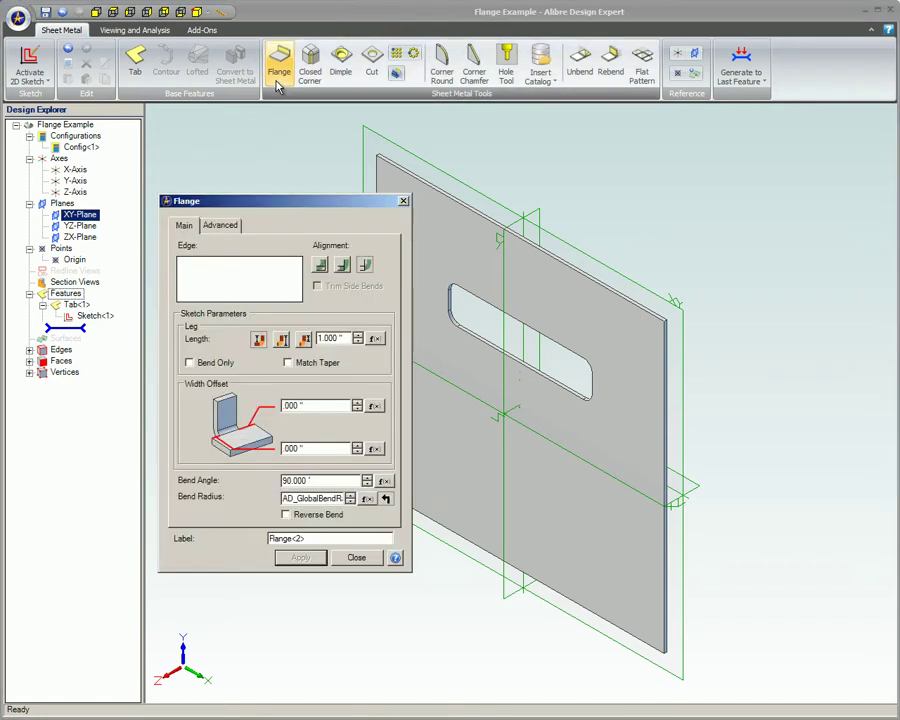
pyautogui.click(477, 214)
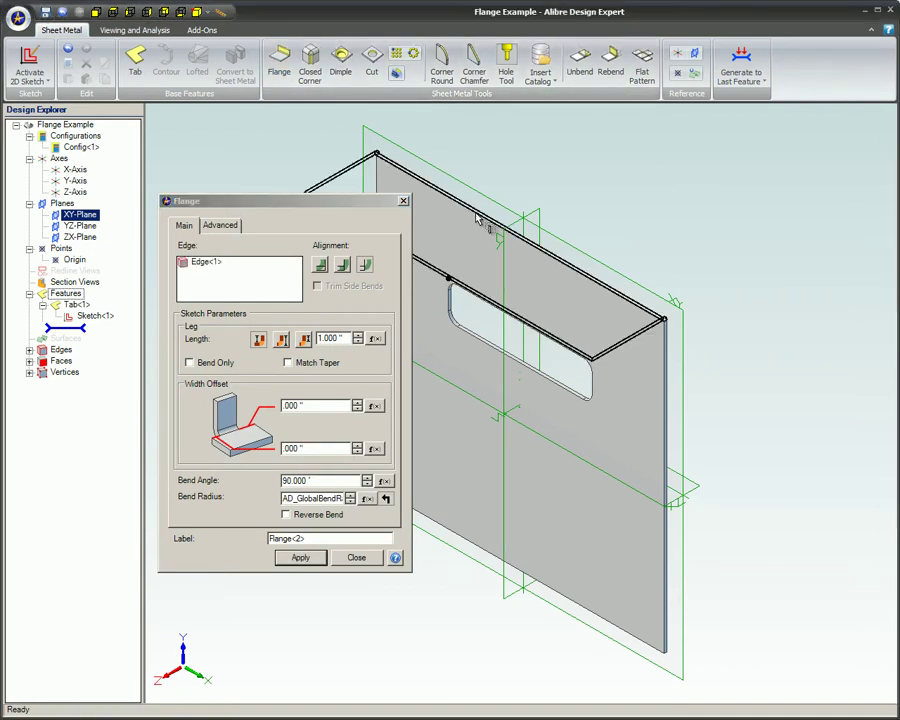
pyautogui.press('Escape')
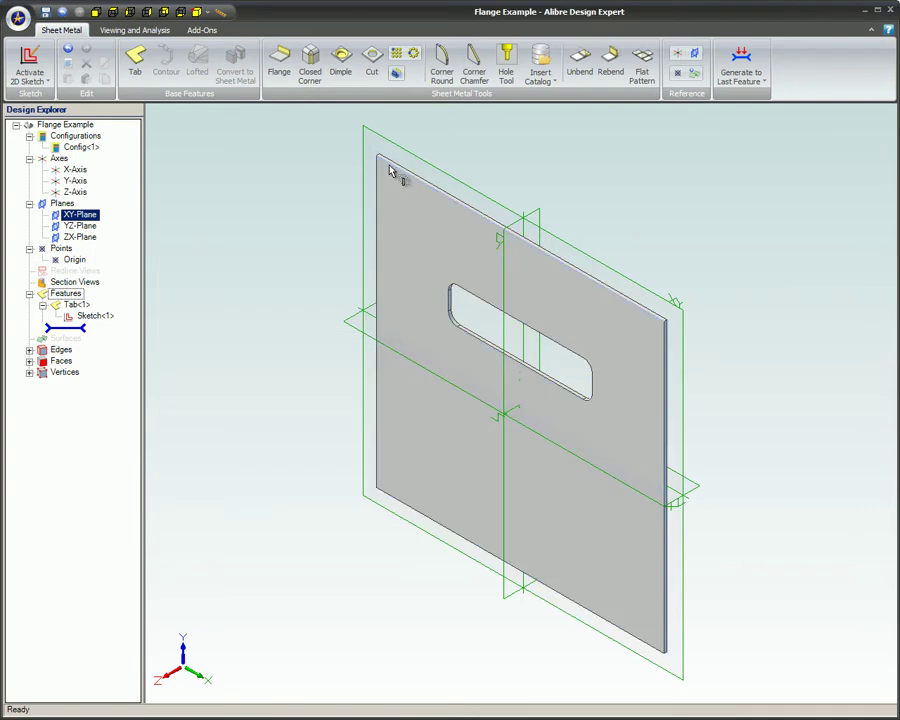
pyautogui.click(281, 80)
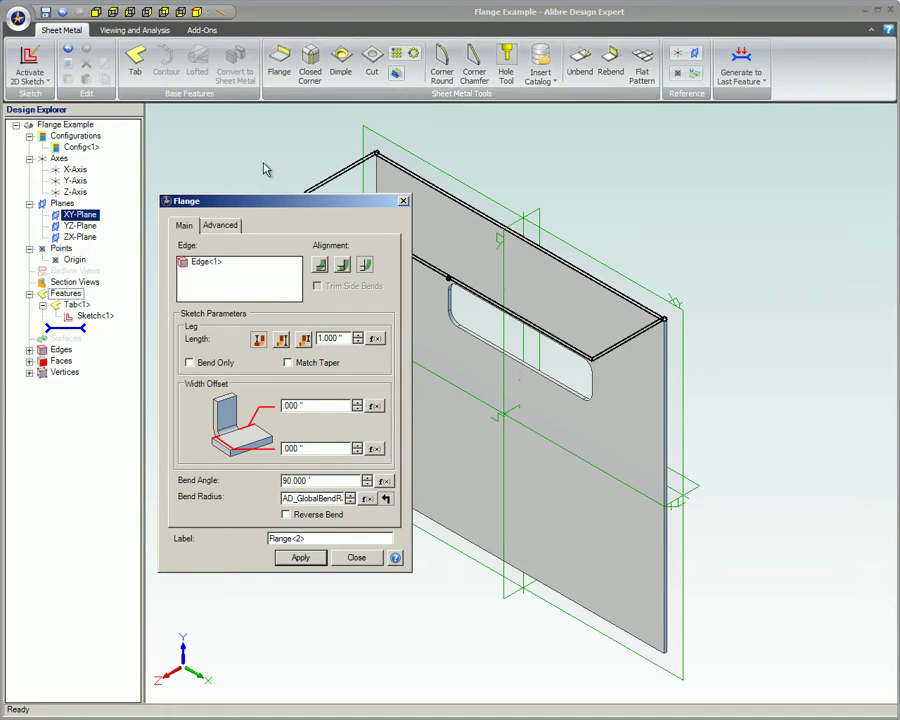
# Step: Zoom into the flange corner and preview each of the three alignment options
pyautogui.scroll(5, 265, 170)
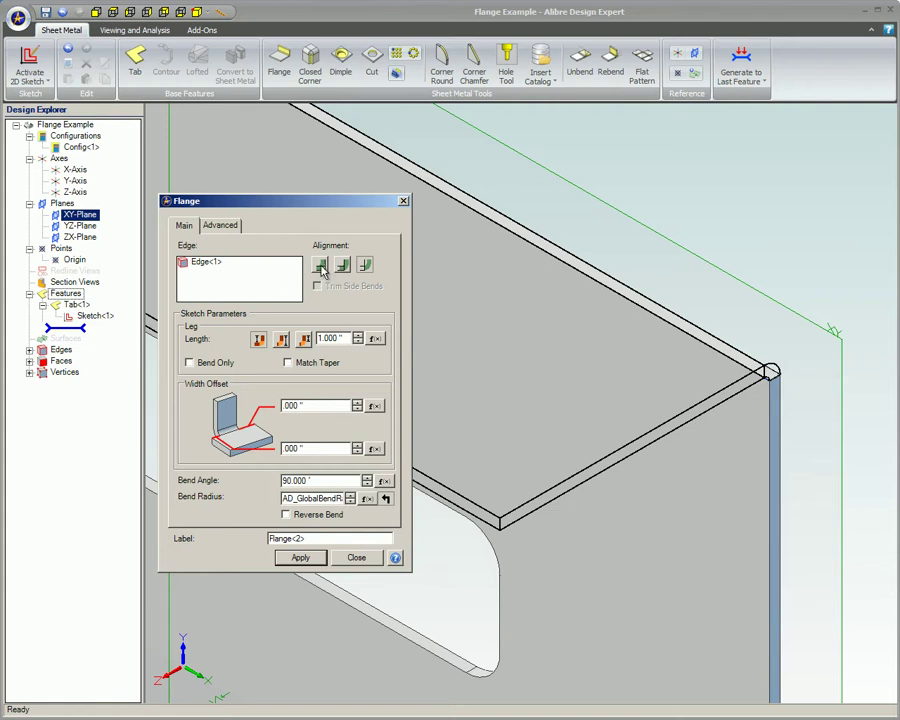
pyautogui.click(320, 266)
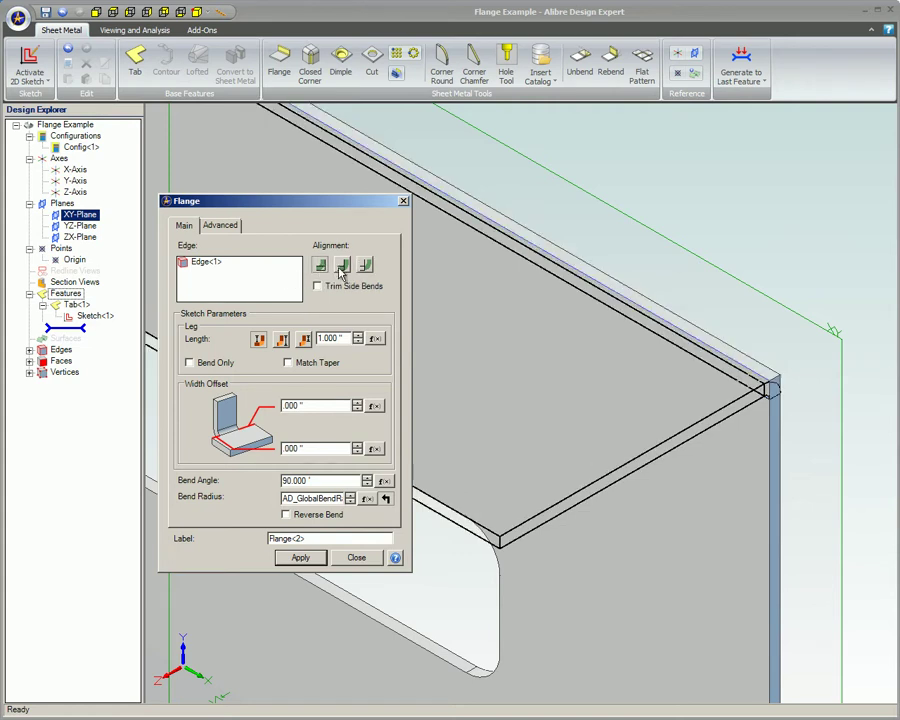
pyautogui.click(341, 268)
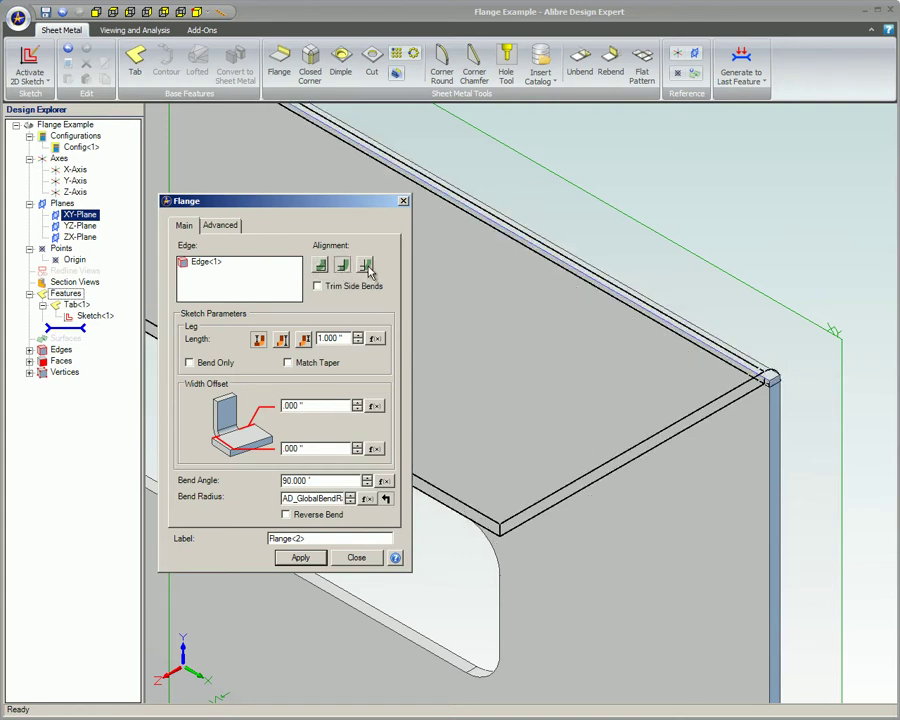
pyautogui.click(366, 266)
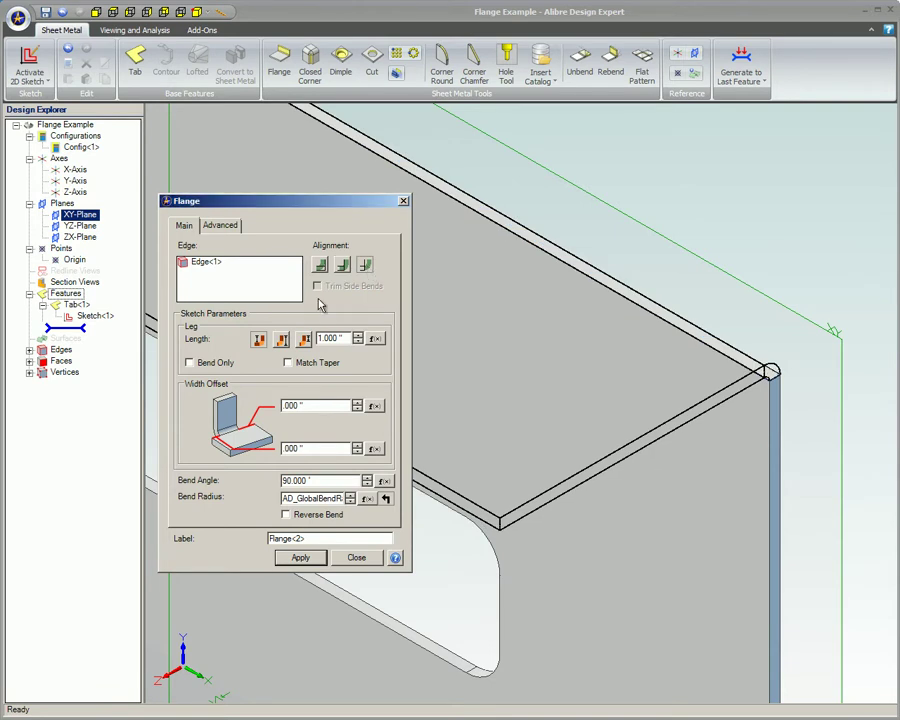
# Step: Restore the first alignment and enable Trim Side Bends on the flange
pyautogui.click(320, 265)
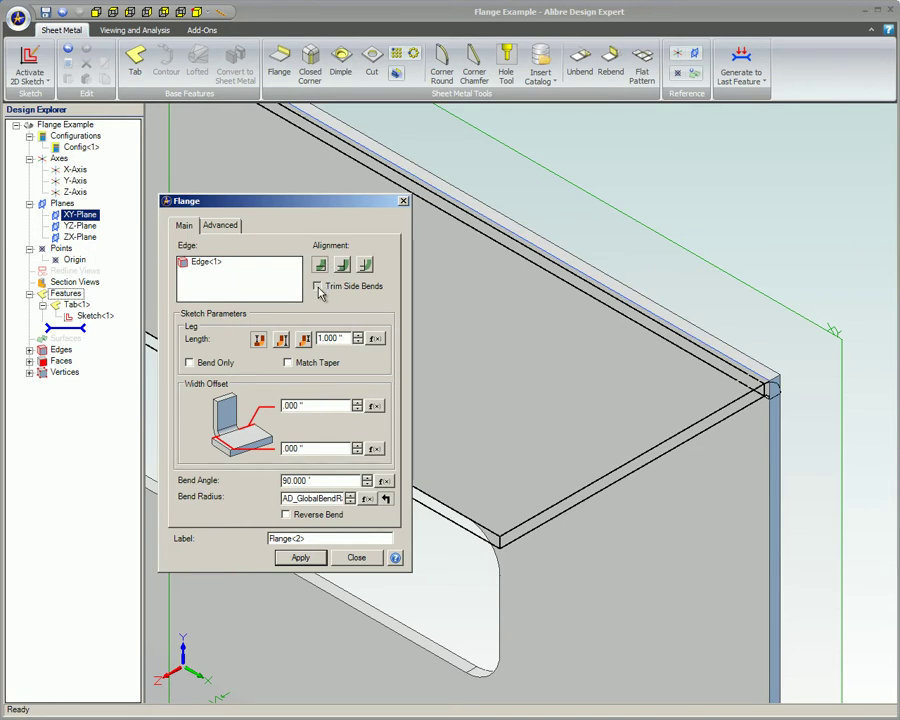
pyautogui.click(318, 287)
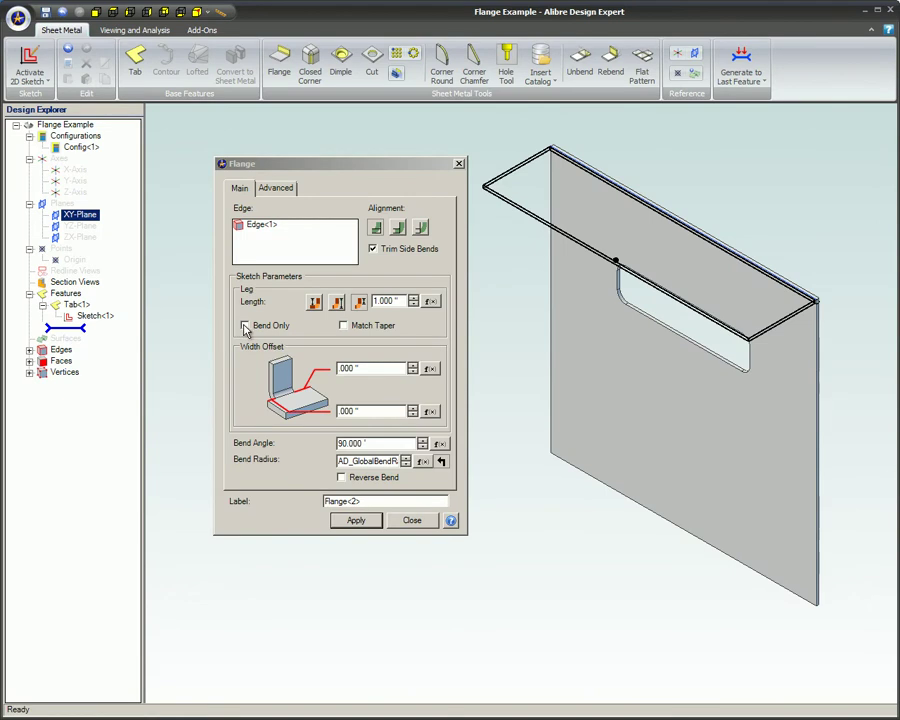
# Step: Enable Bend Only and apply the legless bend along the top edge
pyautogui.click(244, 326)
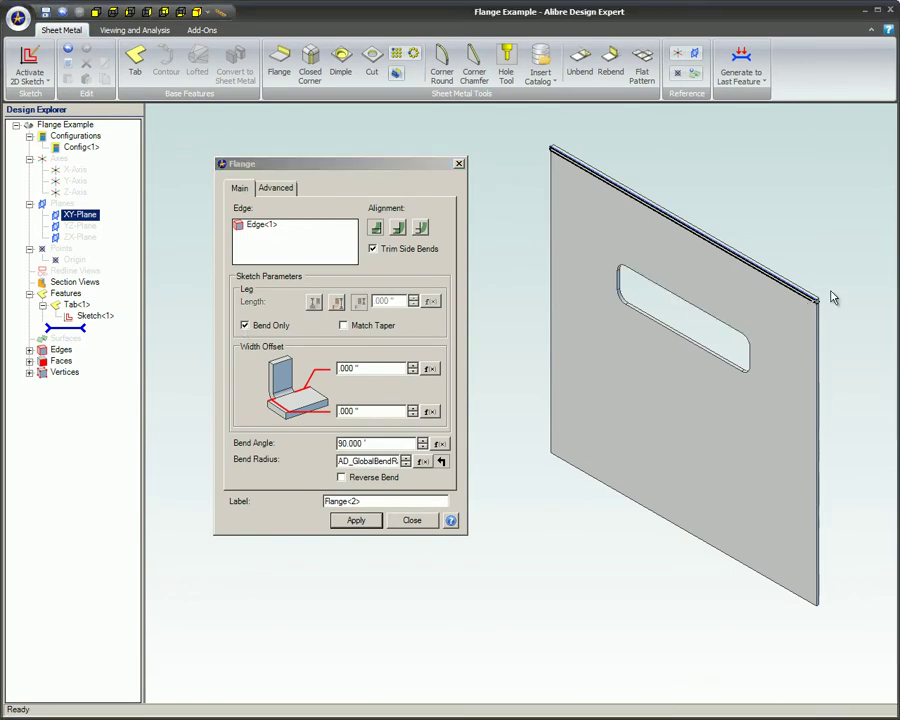
pyautogui.scroll(5, 832, 295)
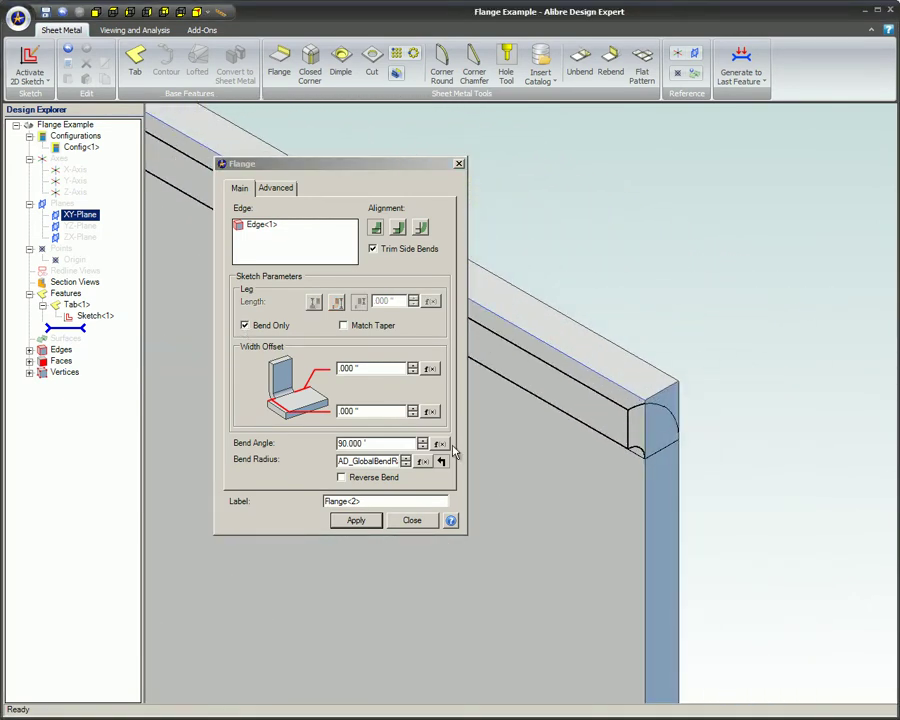
pyautogui.click(376, 526)
pyautogui.click(412, 520)
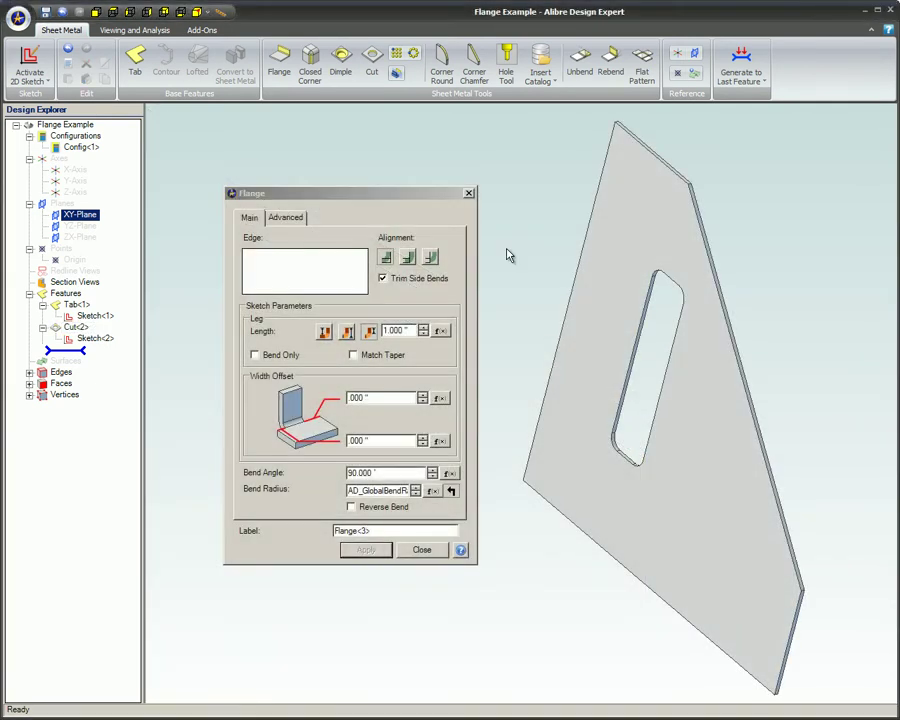
# Step: Toggle the Match Taper option for Flange<3> on the tapered plate
pyautogui.click(354, 357)
pyautogui.click(354, 357)
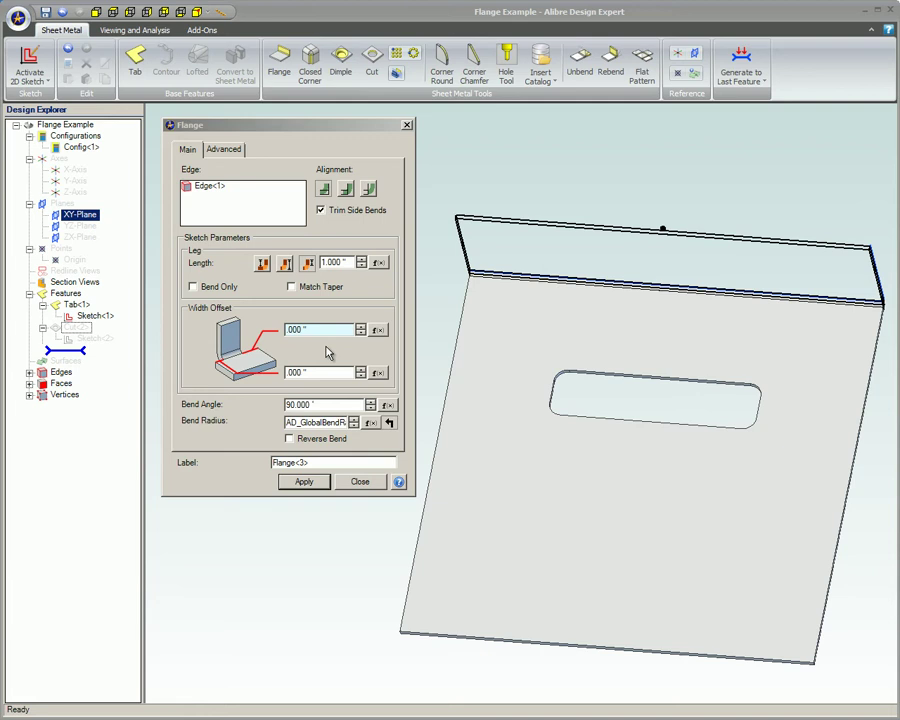
# Step: Set the width offsets to .500 and -.300 and apply the flange
pyautogui.click(329, 352)
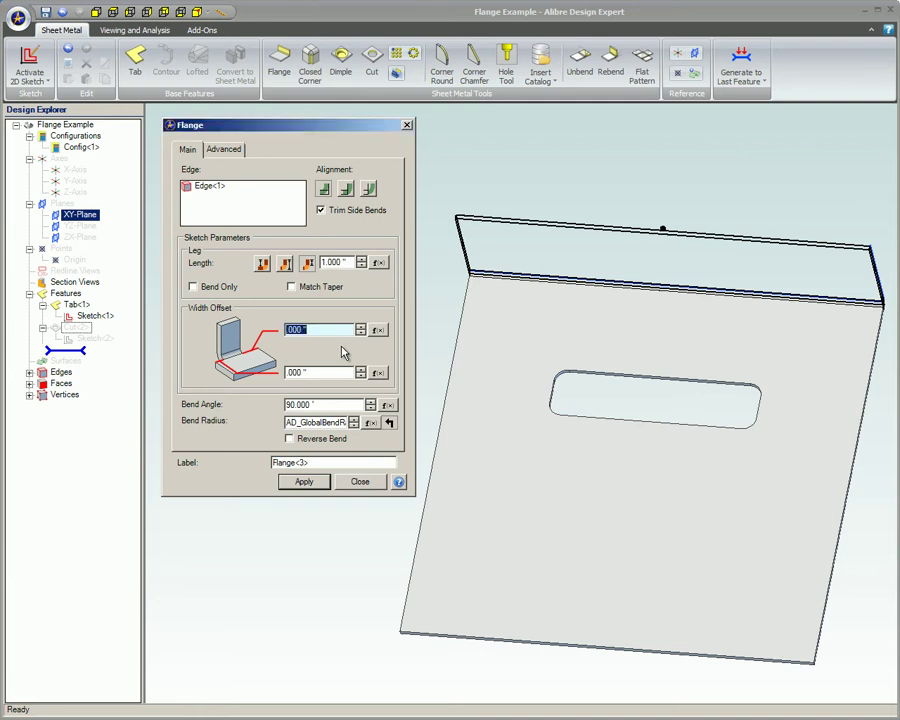
pyautogui.click(361, 326)
pyautogui.click(361, 326)
pyautogui.click(361, 326)
pyautogui.click(361, 327)
pyautogui.click(361, 327)
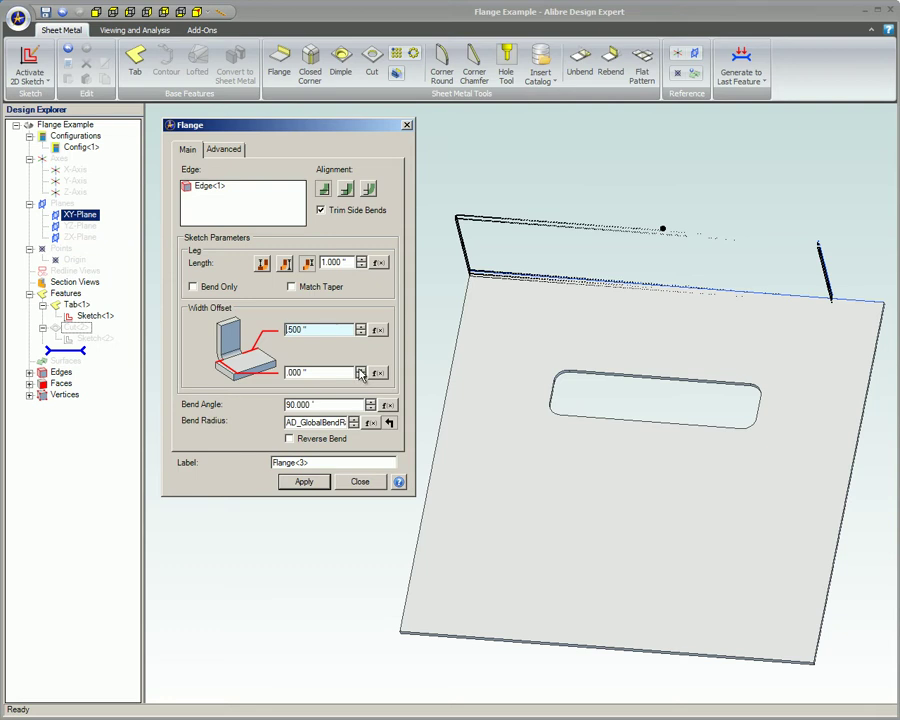
pyautogui.click(361, 375)
pyautogui.click(361, 375)
pyautogui.click(361, 375)
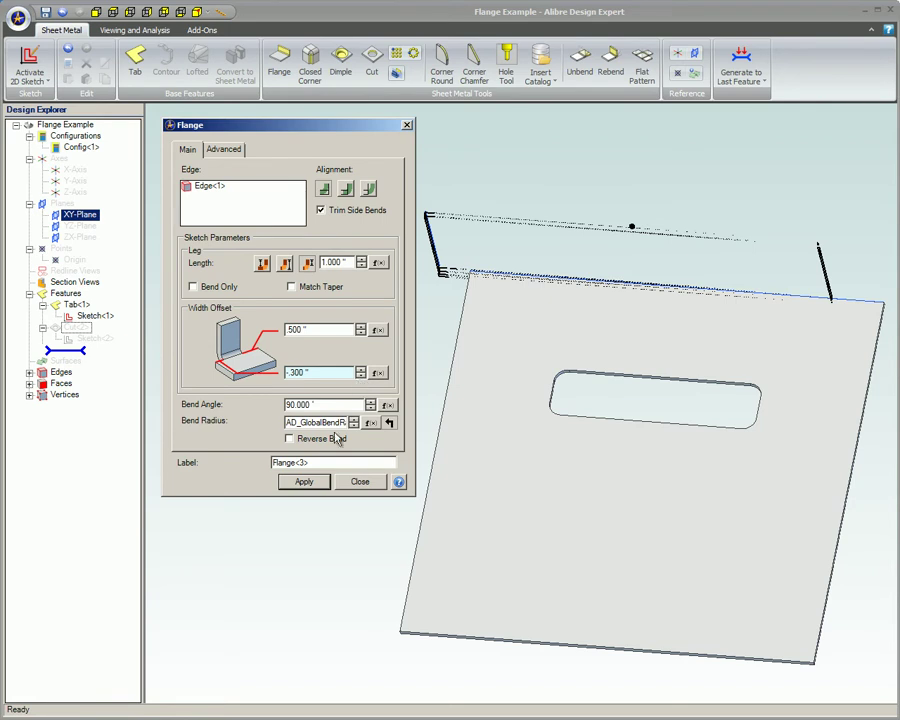
pyautogui.click(311, 485)
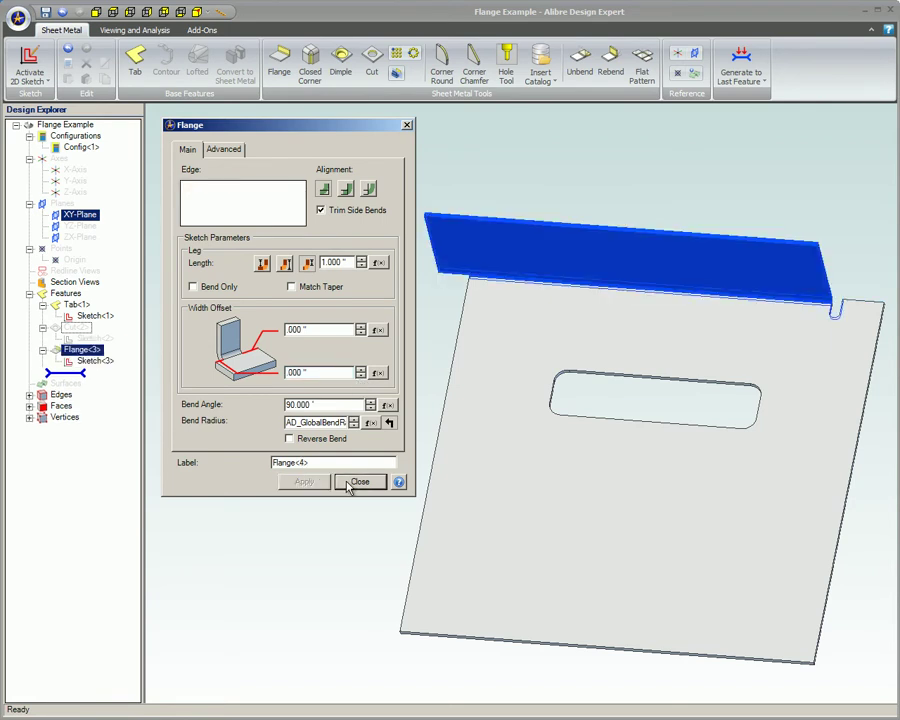
pyautogui.click(352, 484)
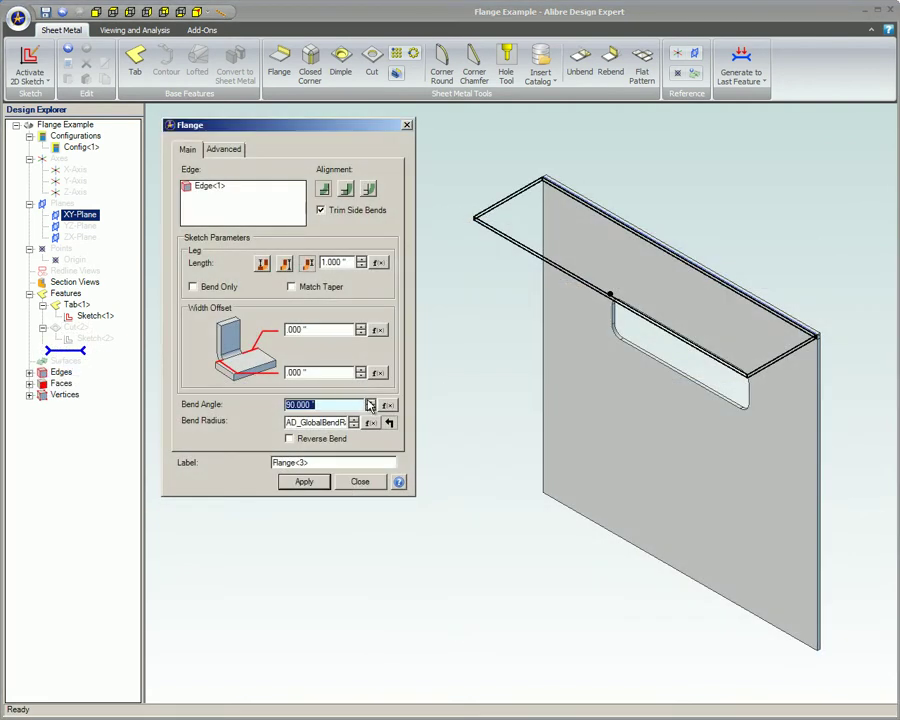
# Step: Raise the bend angle to 107° and apply the flange
pyautogui.click(370, 402)
pyautogui.click(370, 402)
pyautogui.click(370, 402)
pyautogui.click(370, 402)
pyautogui.click(370, 402)
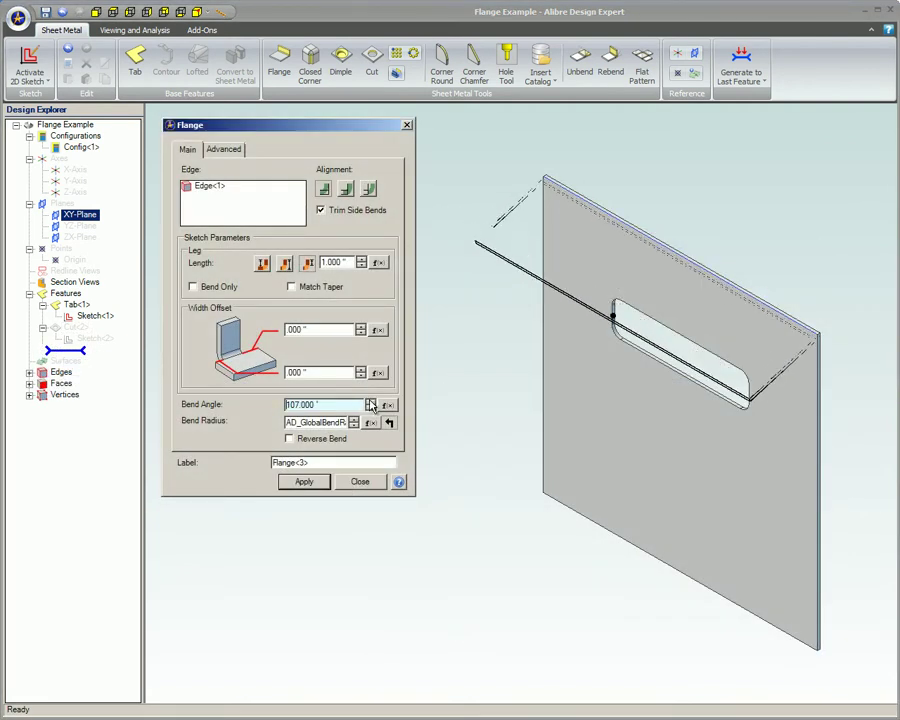
pyautogui.click(305, 482)
pyautogui.click(359, 482)
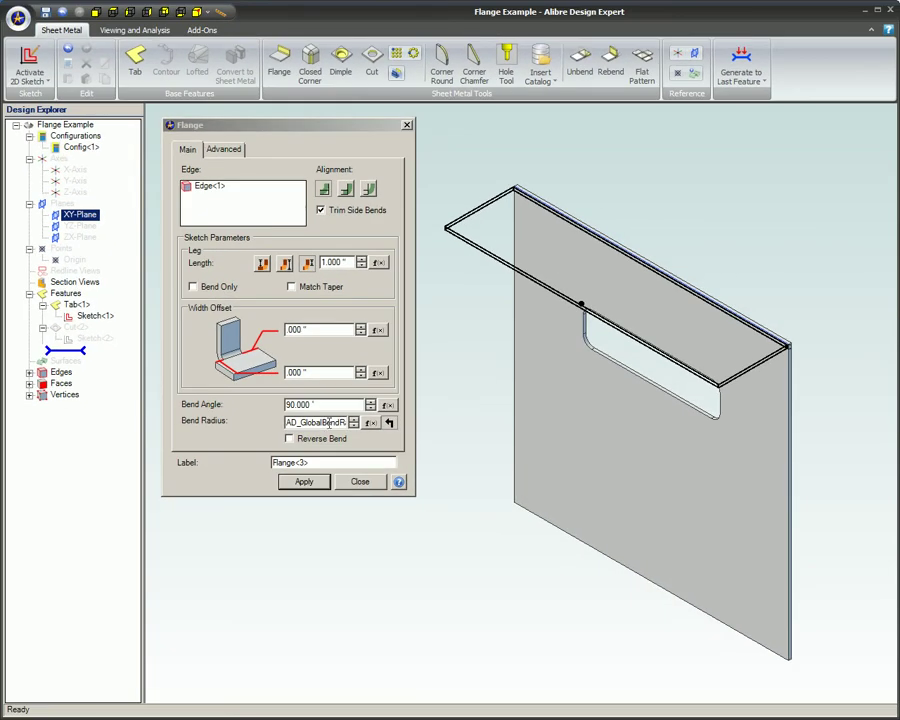
# Step: Set the bend radius to .200, keep the original bend direction, and apply the flange
pyautogui.doubleClick(329, 423)
pyautogui.write('1')
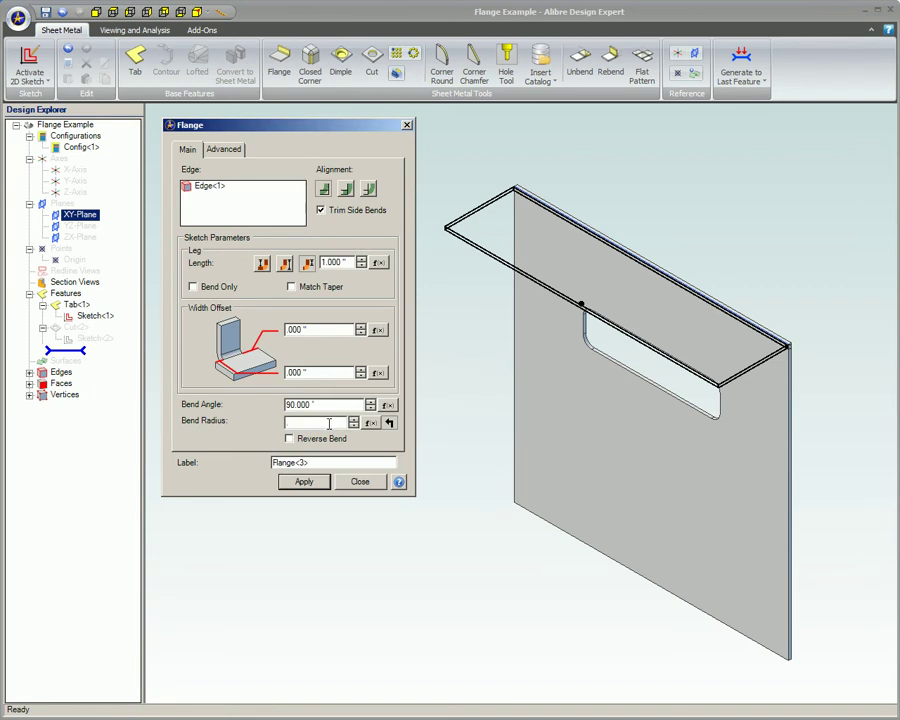
pyautogui.click(353, 425)
pyautogui.click(354, 426)
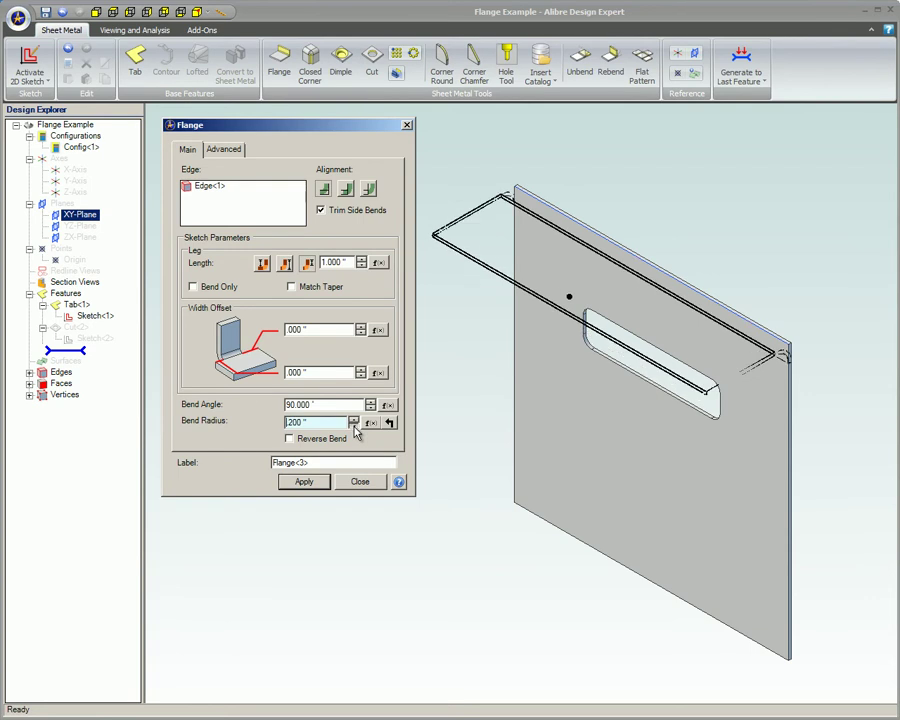
pyautogui.click(290, 439)
pyautogui.click(290, 439)
pyautogui.moveTo(314, 462)
pyautogui.mouseDown()
pyautogui.moveTo(272, 462)
pyautogui.moveTo(312, 463)
pyautogui.mouseUp()
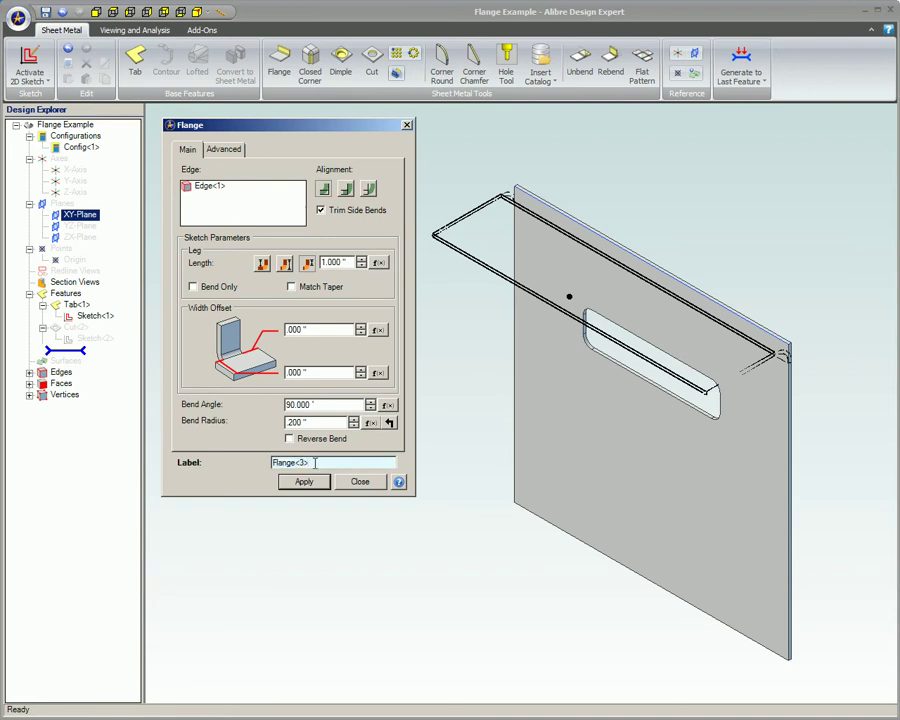
pyautogui.click(312, 483)
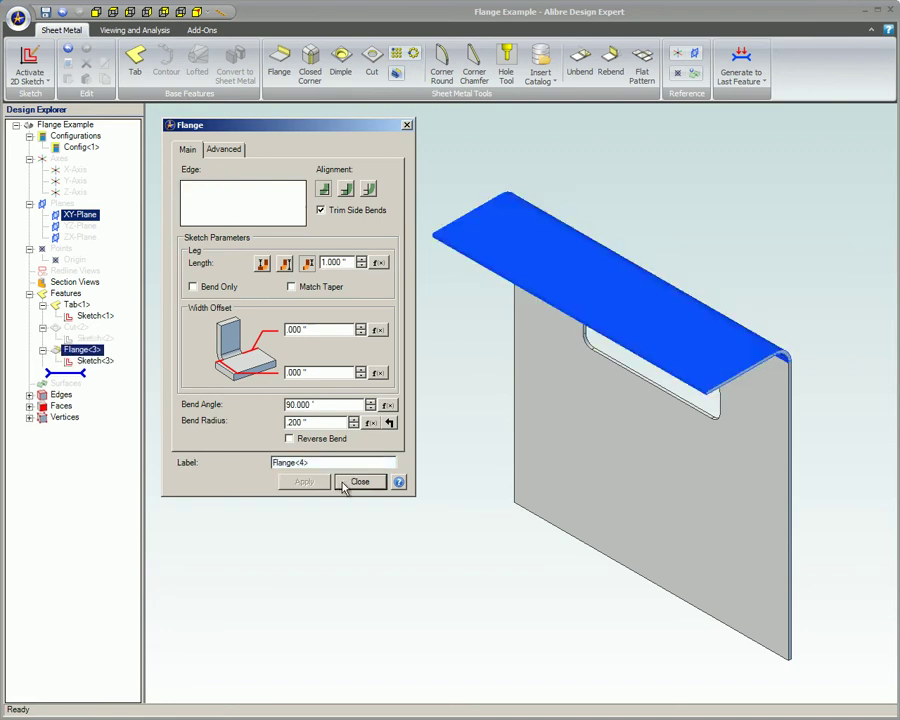
pyautogui.click(350, 483)
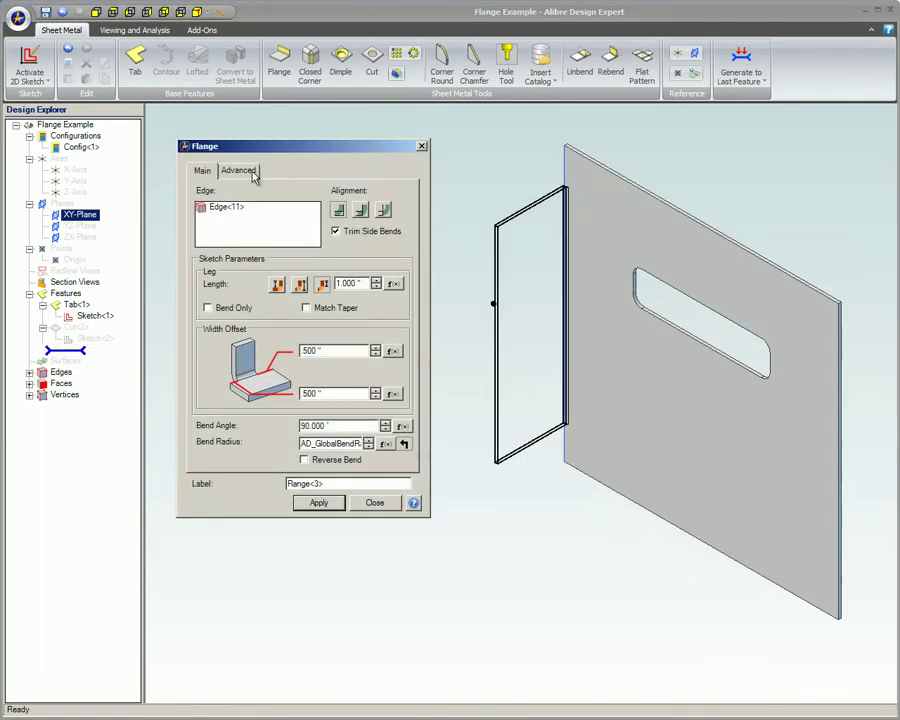
# Step: Choose Round as the flange's bend relief type on the Advanced tab
pyautogui.click(245, 171)
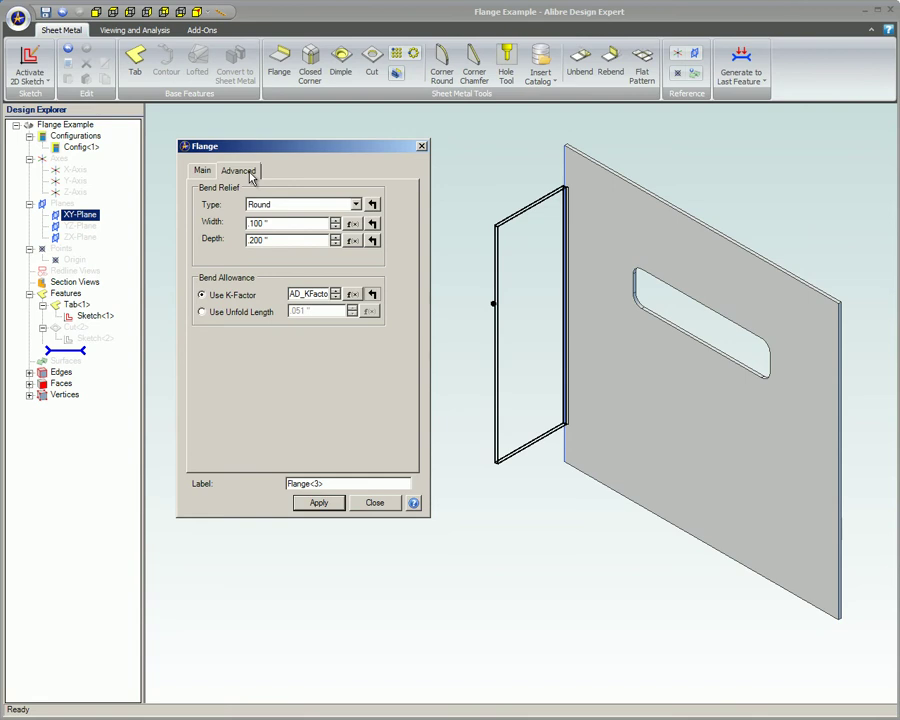
pyautogui.click(355, 205)
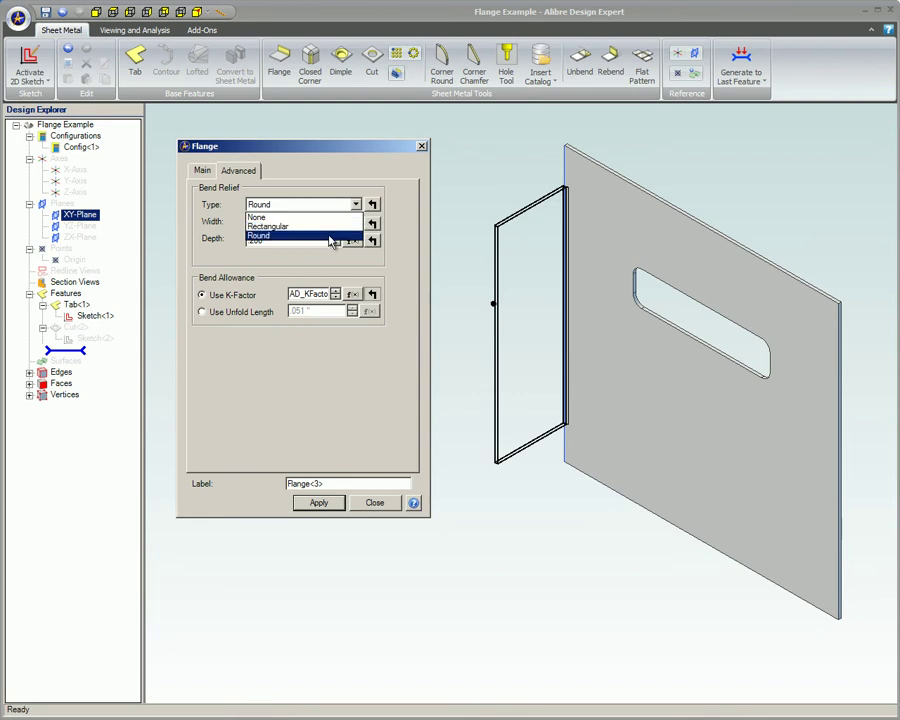
pyautogui.click(333, 236)
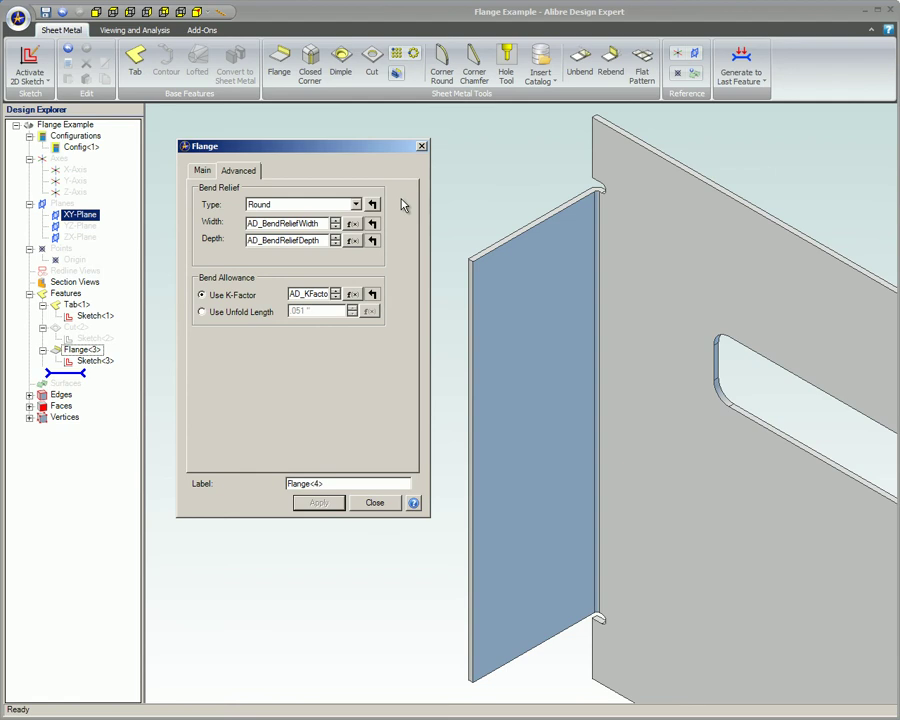
# Step: Enter 1 as the bend relief width and .05 as the bend relief depth
pyautogui.doubleClick(317, 222)
pyautogui.write('1')
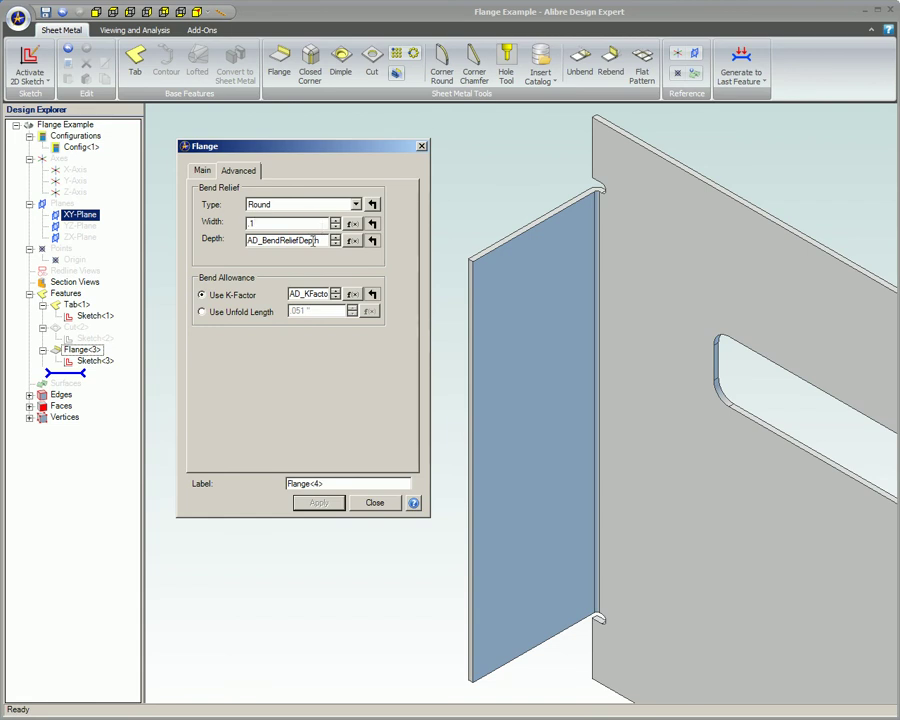
pyautogui.doubleClick(311, 242)
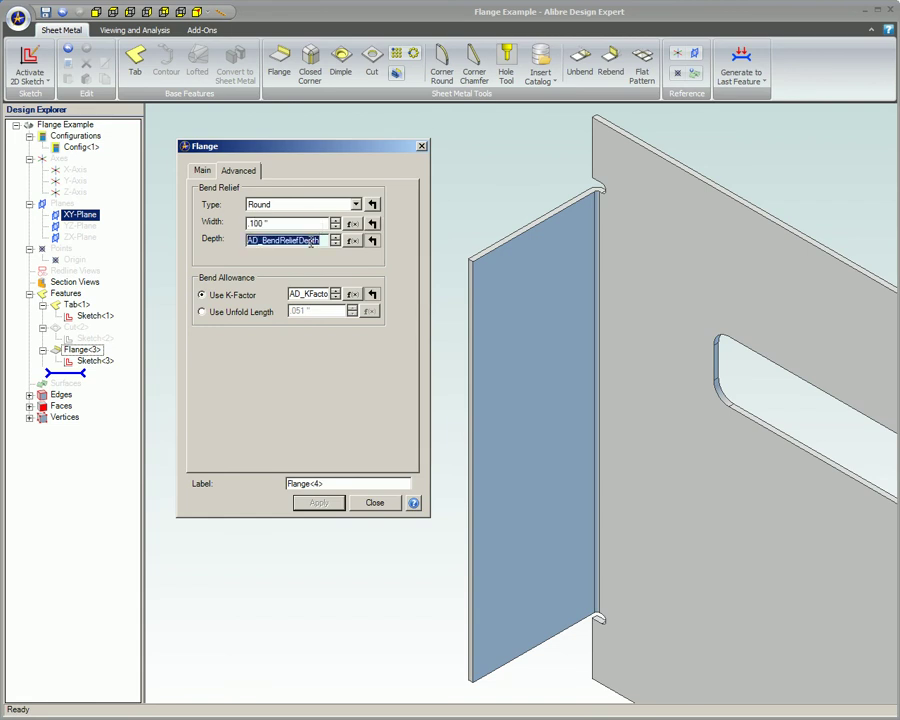
pyautogui.write('.05')
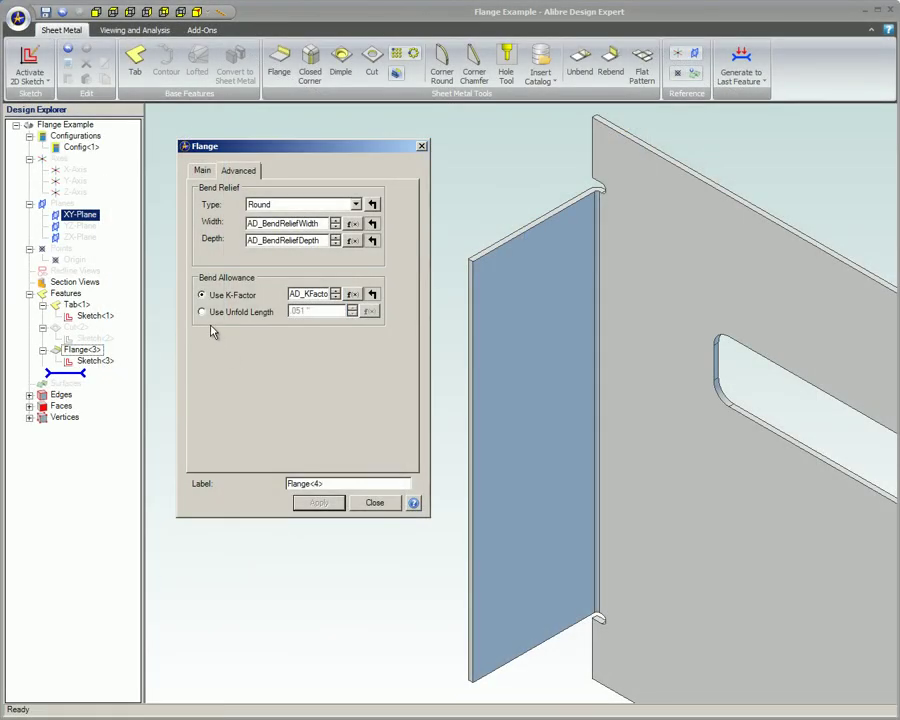
# Step: Switch bend allowance to Use Unfold Length, nudging the value to .055 and back to .051
pyautogui.click(202, 312)
pyautogui.click(202, 296)
pyautogui.click(203, 313)
pyautogui.click(350, 309)
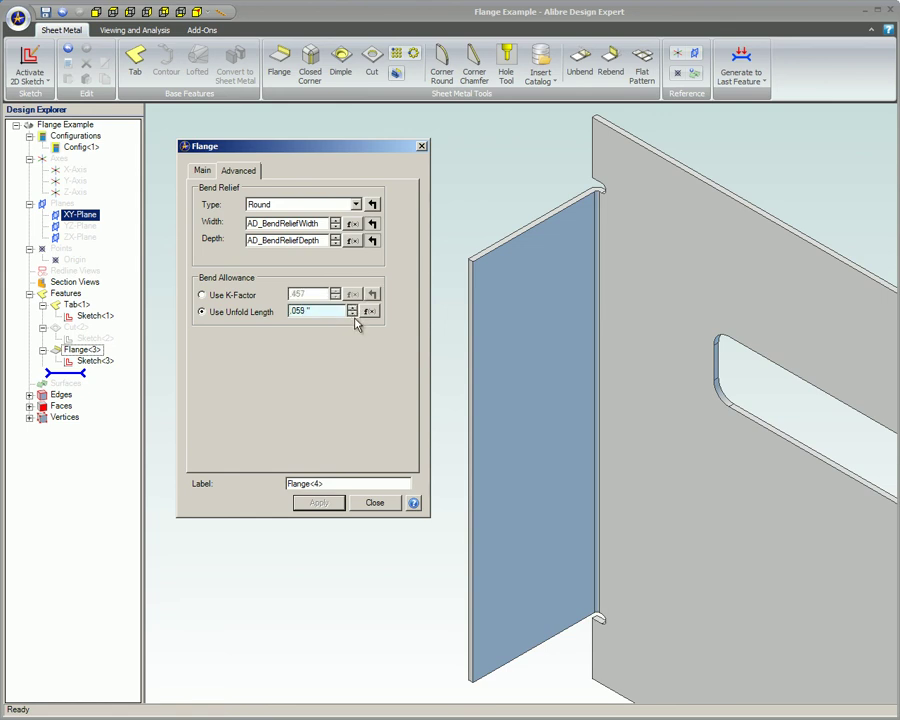
pyautogui.click(352, 314)
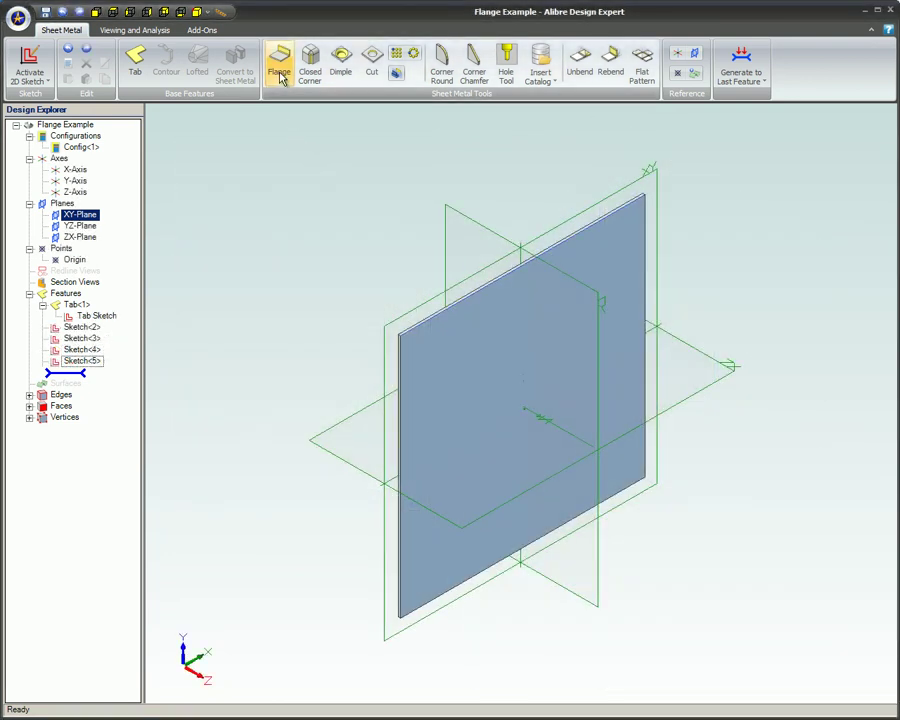
# Step: Start a new flange on the top edge with both width offsets raised to .500
pyautogui.click(279, 70)
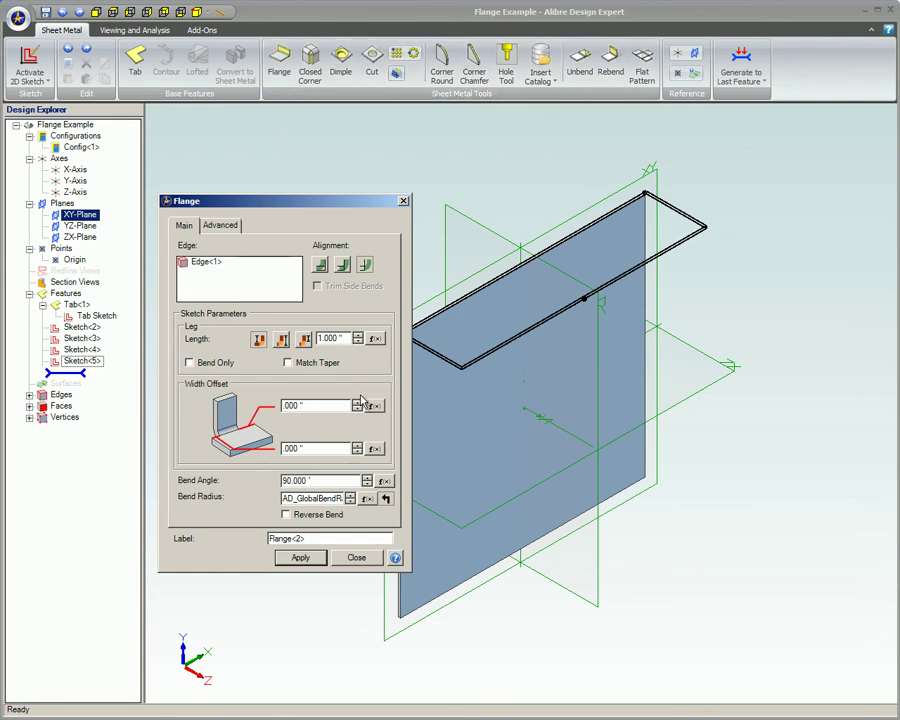
pyautogui.click(358, 402)
pyautogui.click(358, 402)
pyautogui.click(358, 402)
pyautogui.click(358, 402)
pyautogui.click(358, 402)
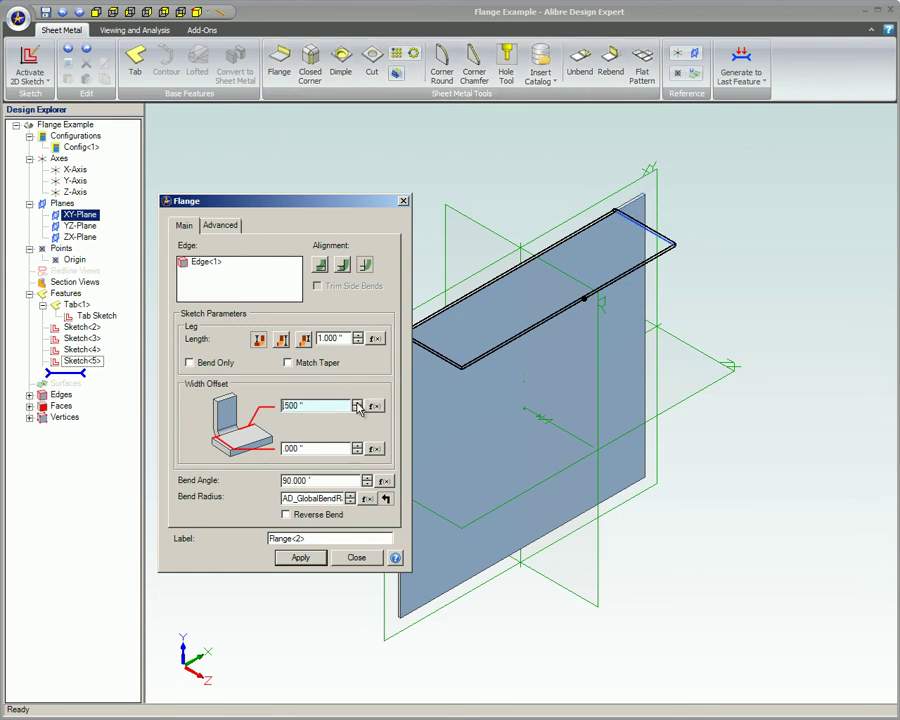
pyautogui.click(358, 445)
pyautogui.click(358, 445)
pyautogui.click(358, 445)
pyautogui.click(358, 445)
pyautogui.click(358, 445)
# Step: Apply the inset flange, close the dialog, and clear the selection
pyautogui.click(303, 558)
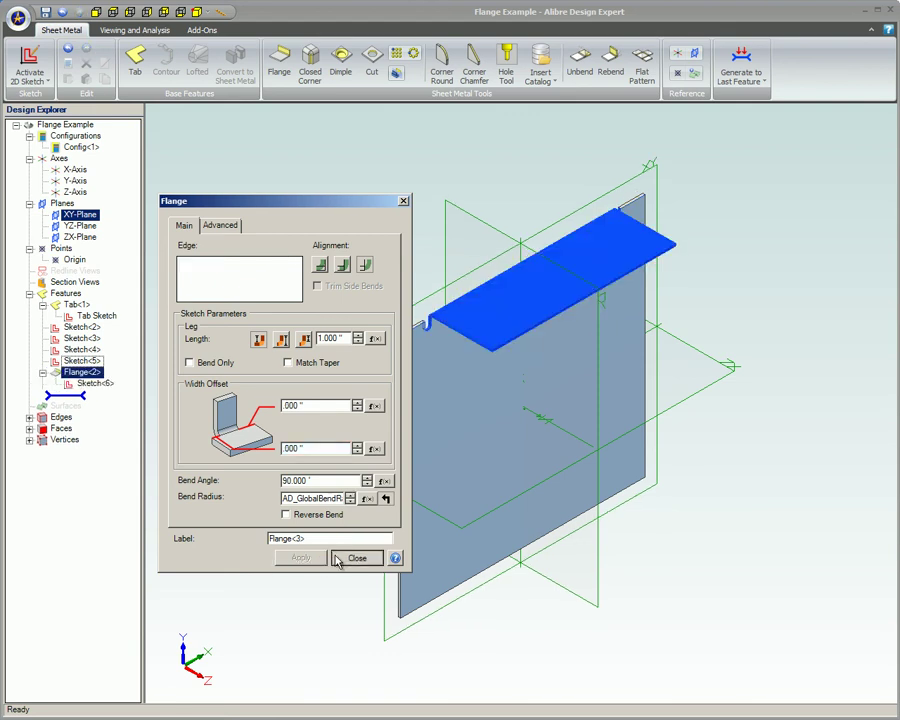
pyautogui.click(345, 558)
pyautogui.click(337, 336)
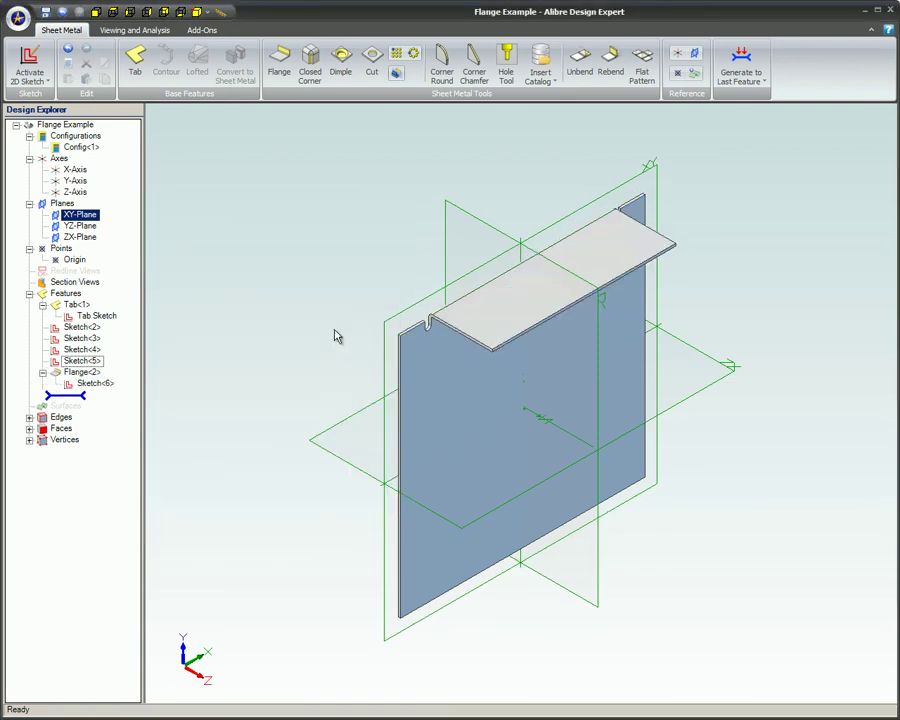